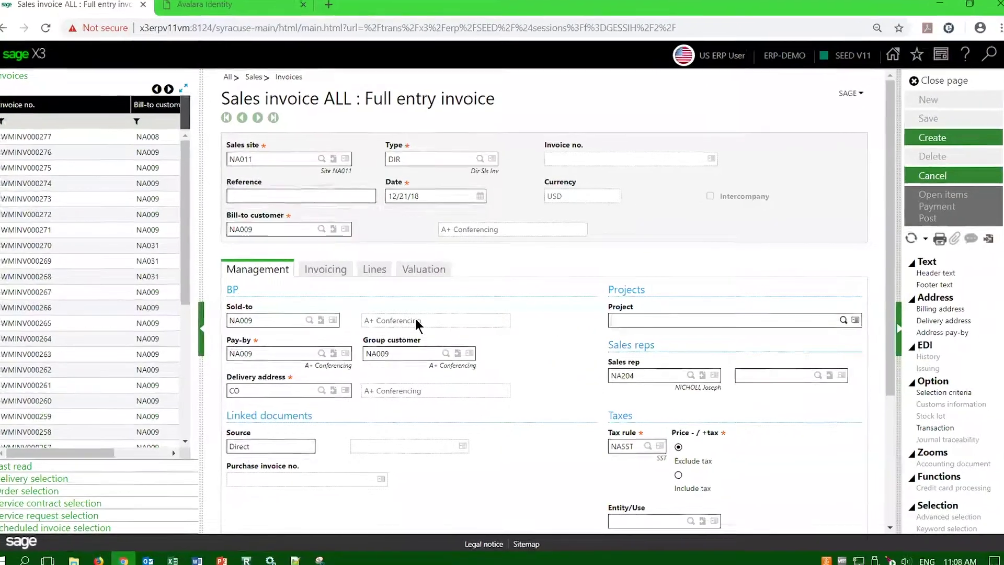
Add Standard mouse DIS003 as invoice line 1, moving on to the invoiced quantity
click(374, 270)
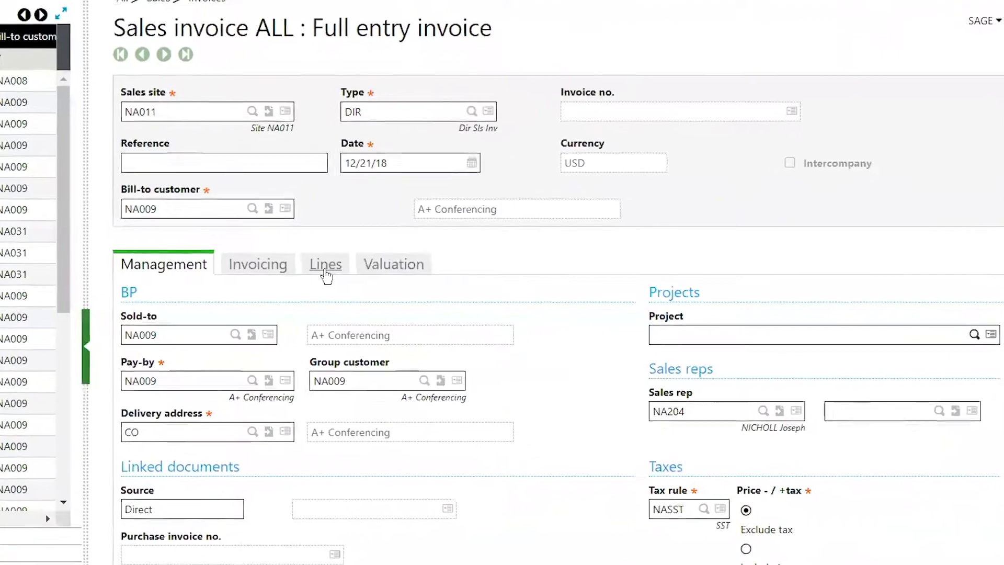
text(d)
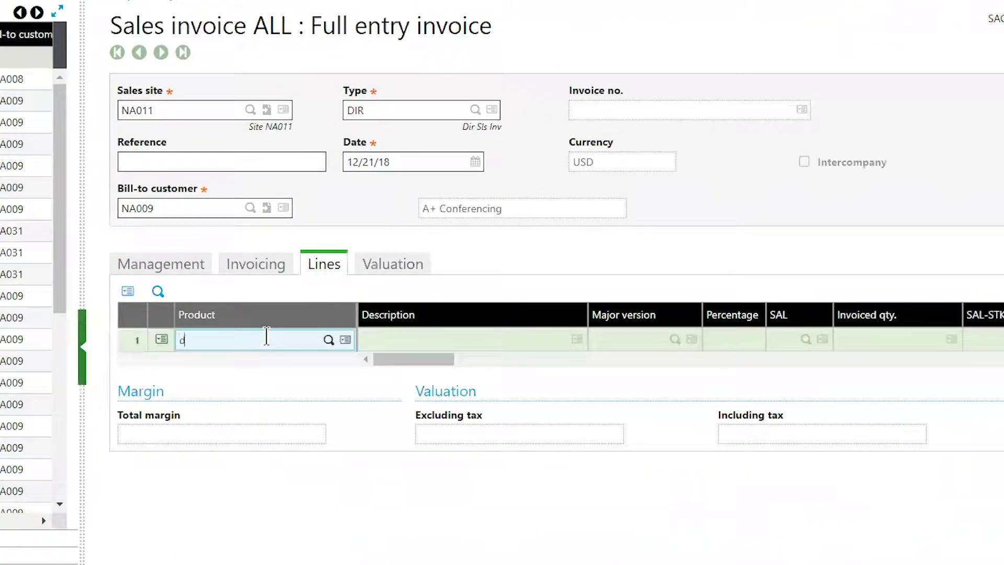
text(is)
click(291, 334)
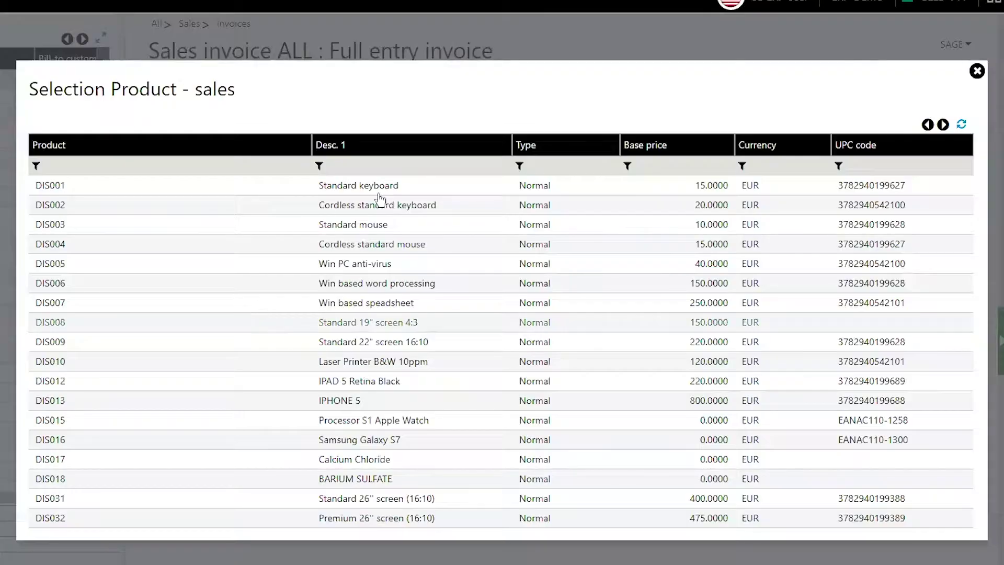
click(373, 227)
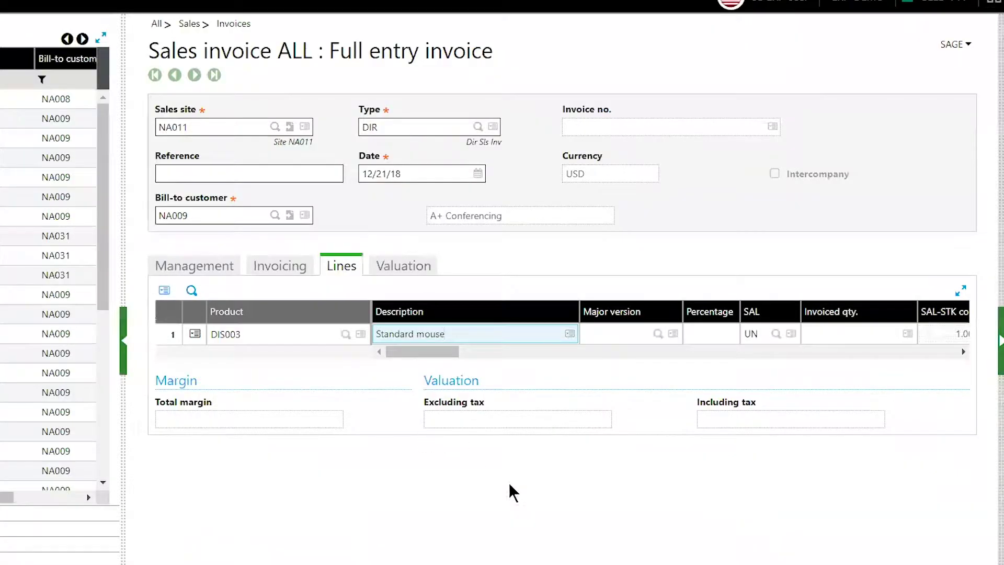
key(Tab)
key(Tab)
text(25)
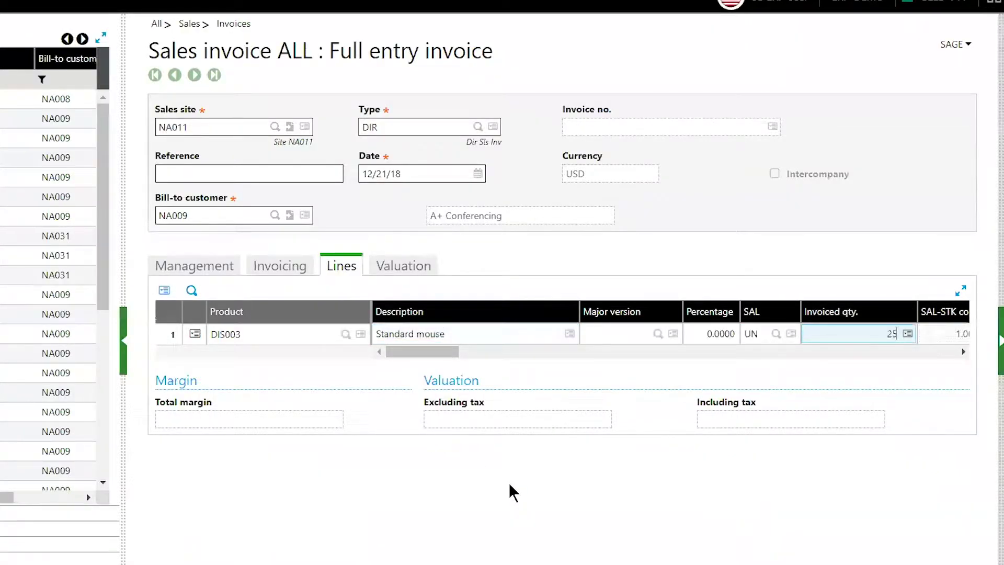
key(Tab)
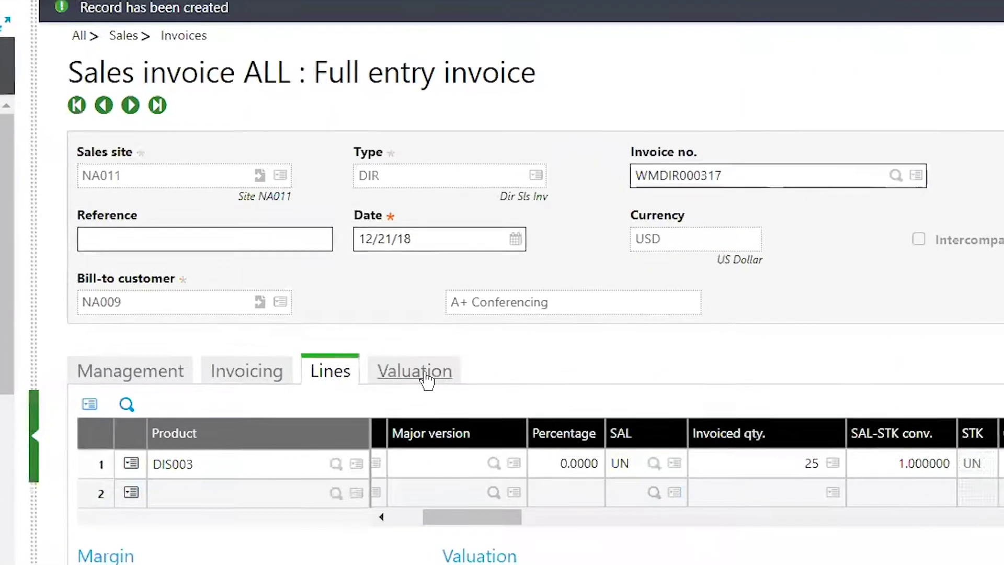
Check the 23.62 tax and 290.62 total, then open the Sage sales tax details
click(416, 382)
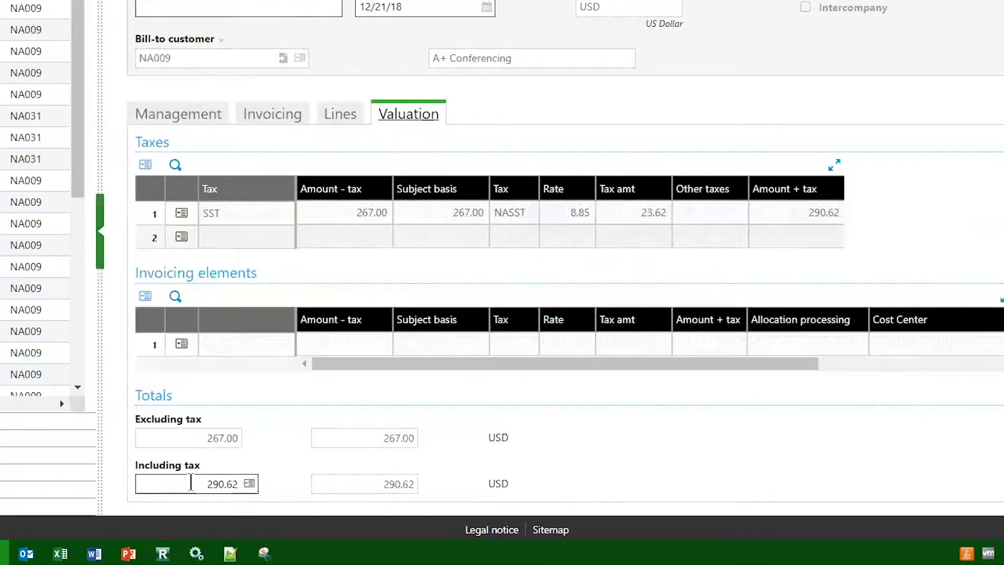
click(249, 484)
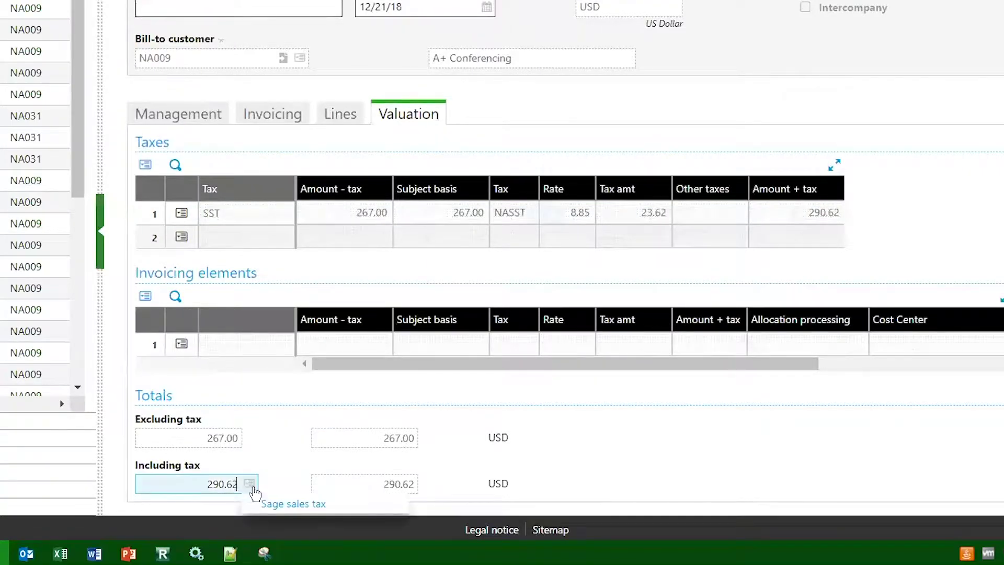
click(276, 512)
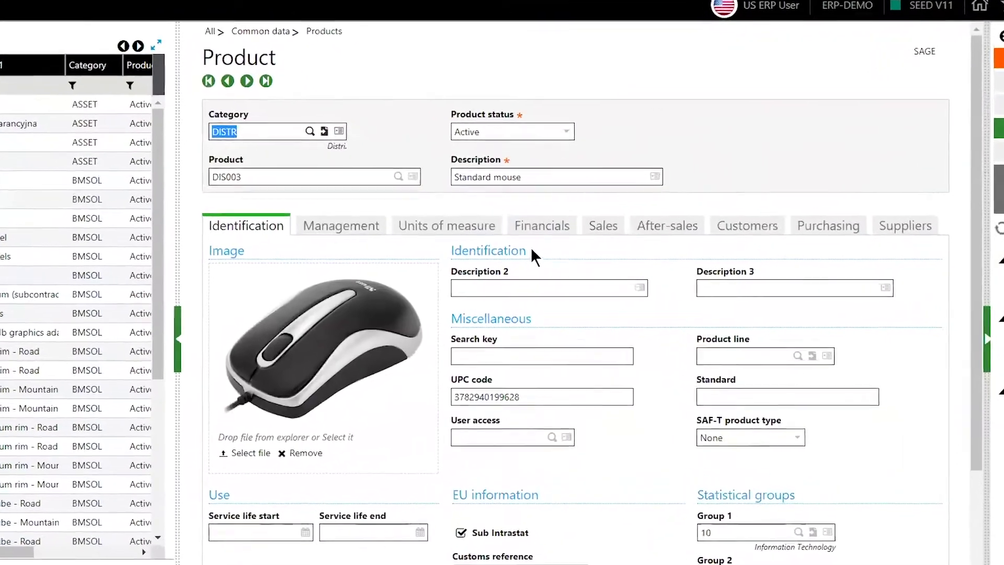
Review product DIS003's financial settings, confirming tax level 1 is NASST
click(545, 220)
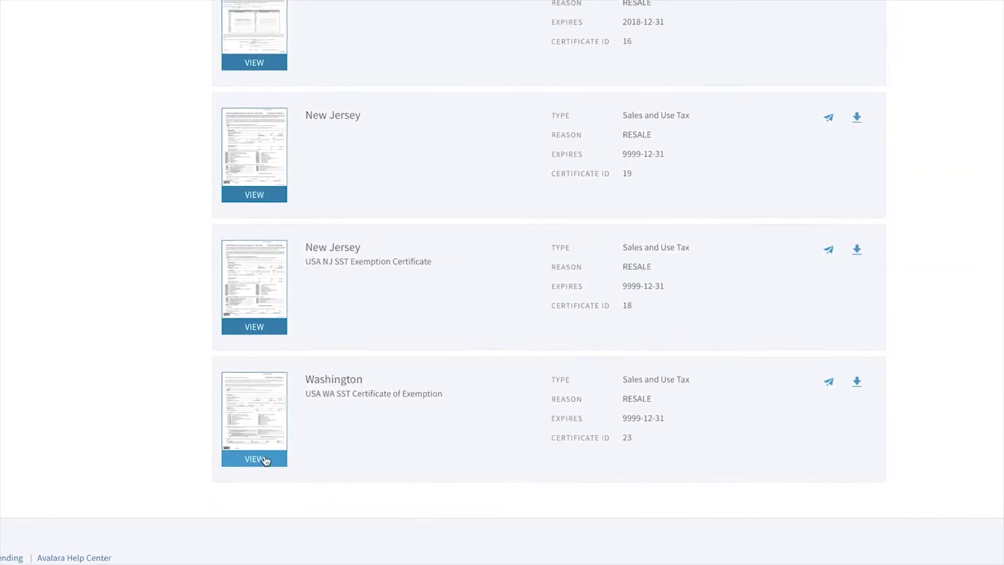
View the Washington SST exemption certificate, ID 23
click(254, 437)
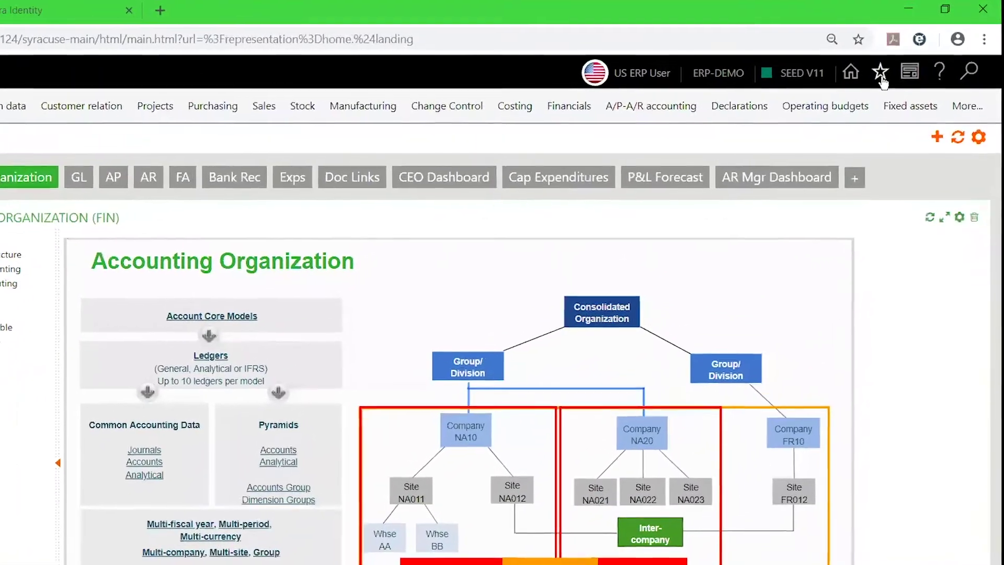
Open customer NA009 from bookmarks and review its NASST tax rule and exemption 654123
click(881, 72)
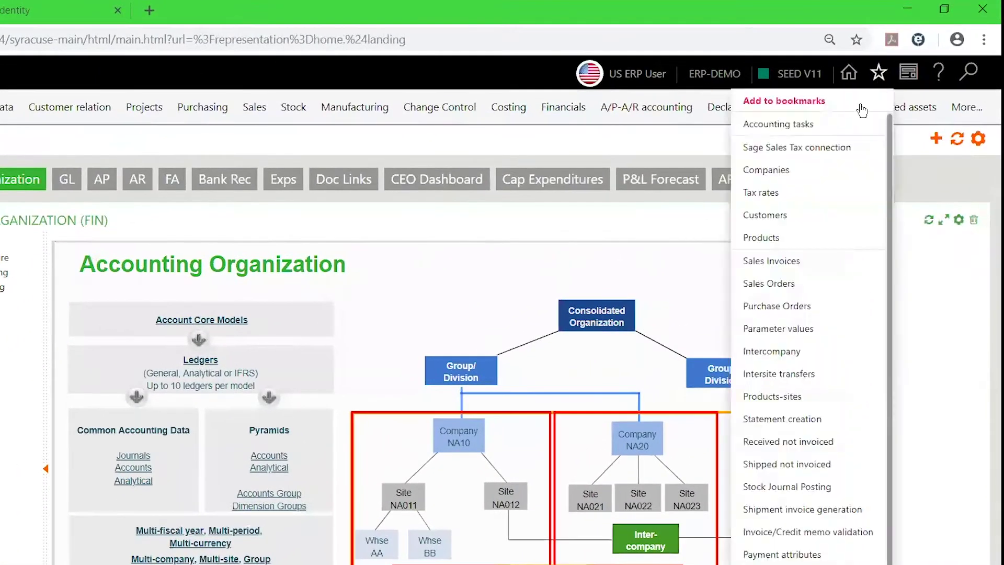
click(765, 215)
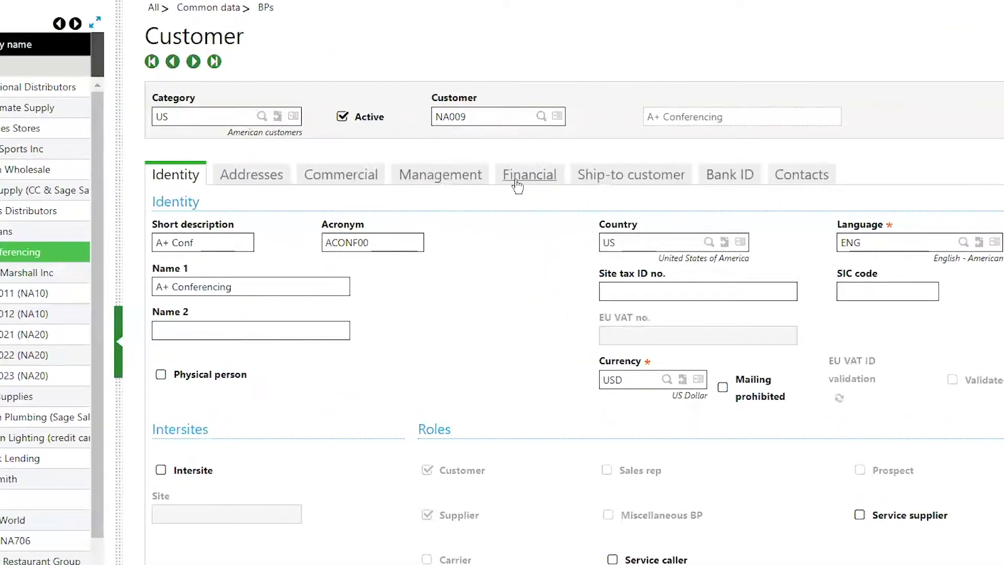
click(517, 178)
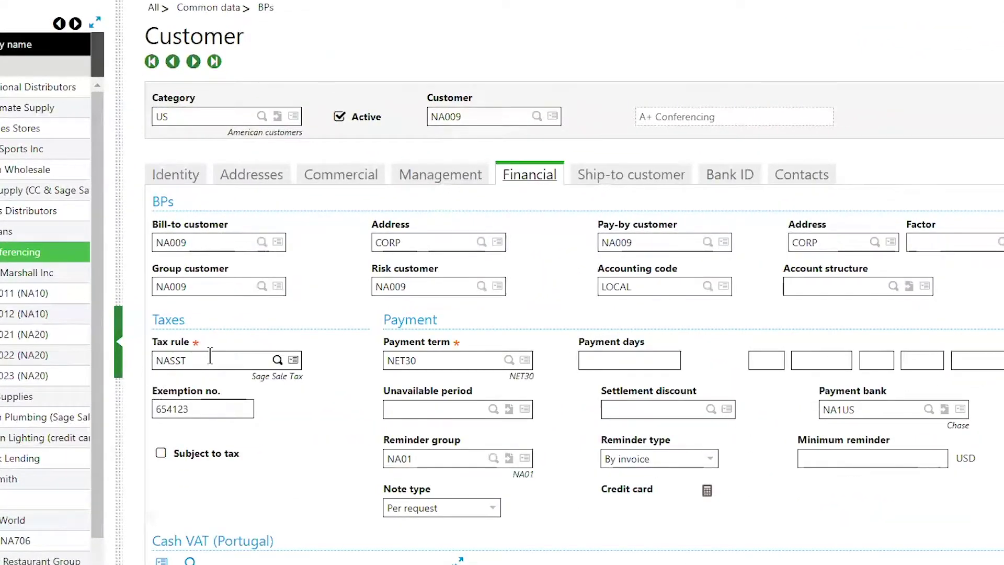